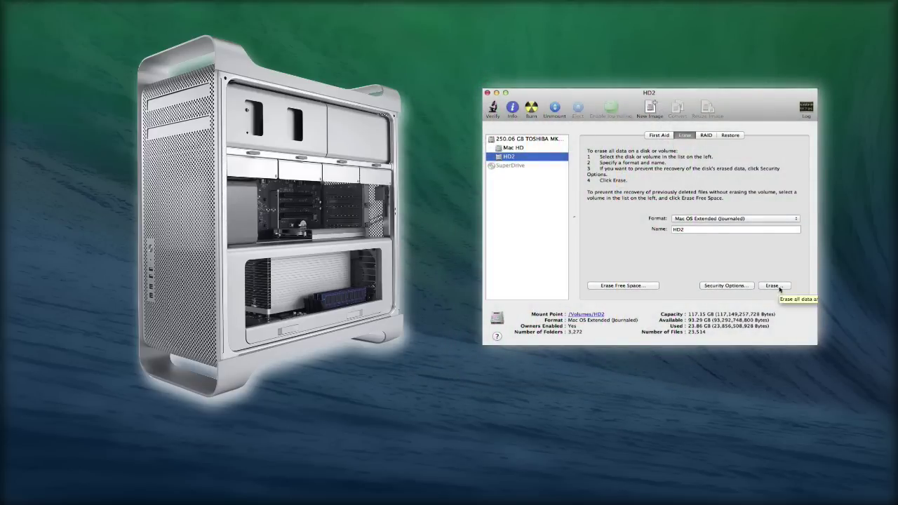
Start erasing the HD2 volume with the Mac OS Extended (Journaled) format in Disk Utility
{"action": "left_click", "coordinate": [774, 287]}
{"action": "left_click", "coordinate": [688, 172]}
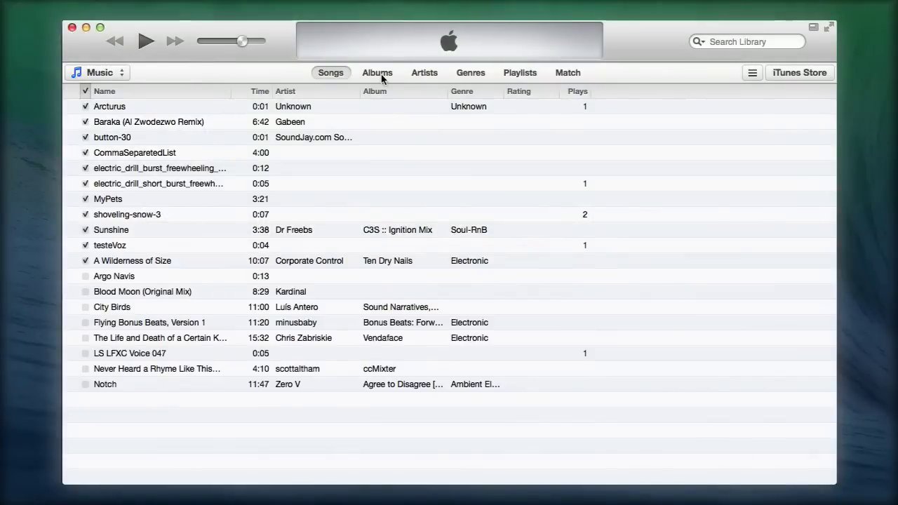
Browse the iTunes music library by artists, genres and playlists, then look at the Electronic genre
{"action": "left_click", "coordinate": [426, 75]}
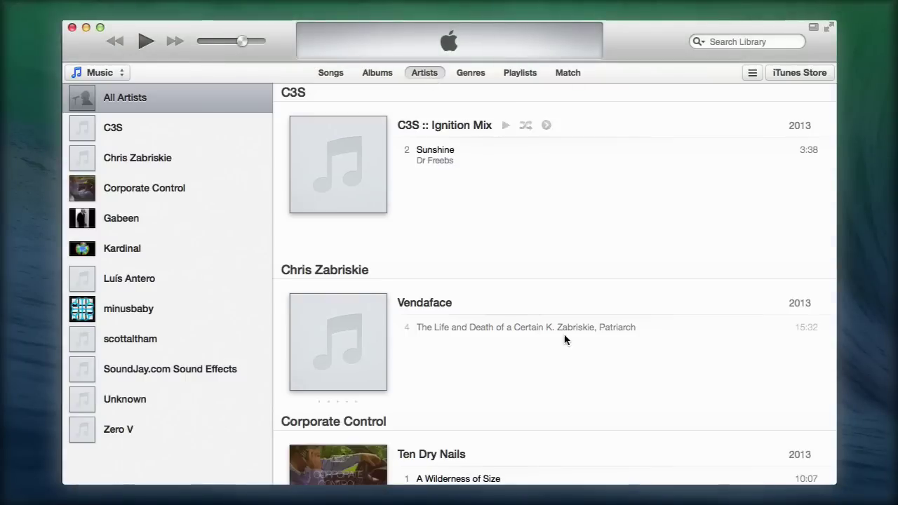
{"action": "scroll", "coordinate": [567, 339], "scroll_direction": "down", "scroll_amount": 15}
{"action": "left_click", "coordinate": [481, 75]}
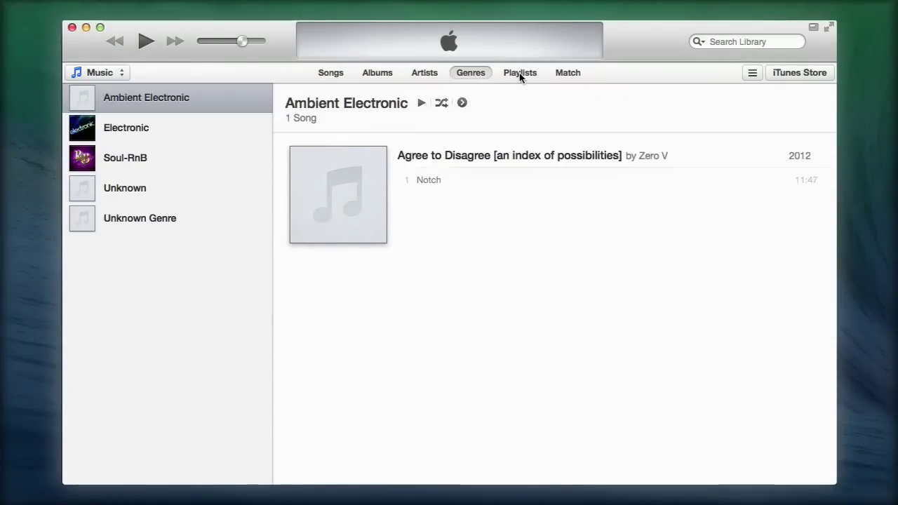
{"action": "left_click", "coordinate": [519, 73]}
{"action": "left_click", "coordinate": [479, 76]}
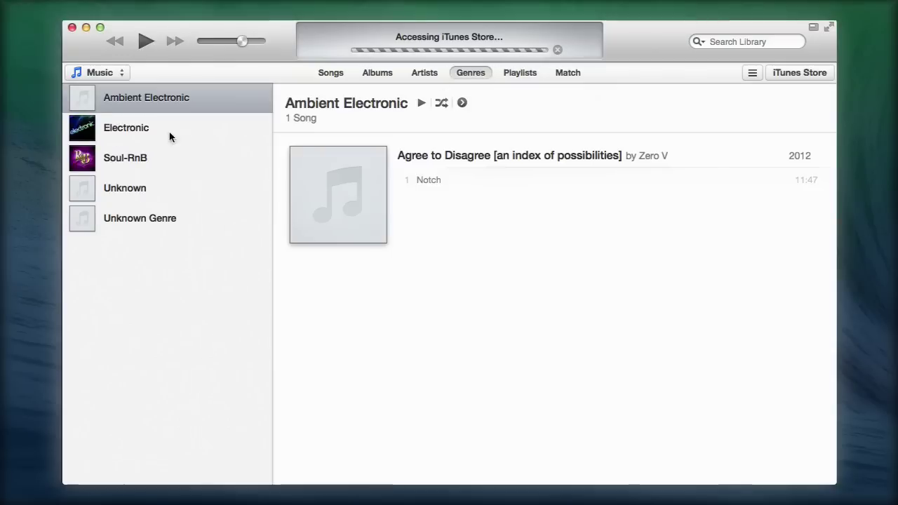
{"action": "left_click", "coordinate": [169, 133]}
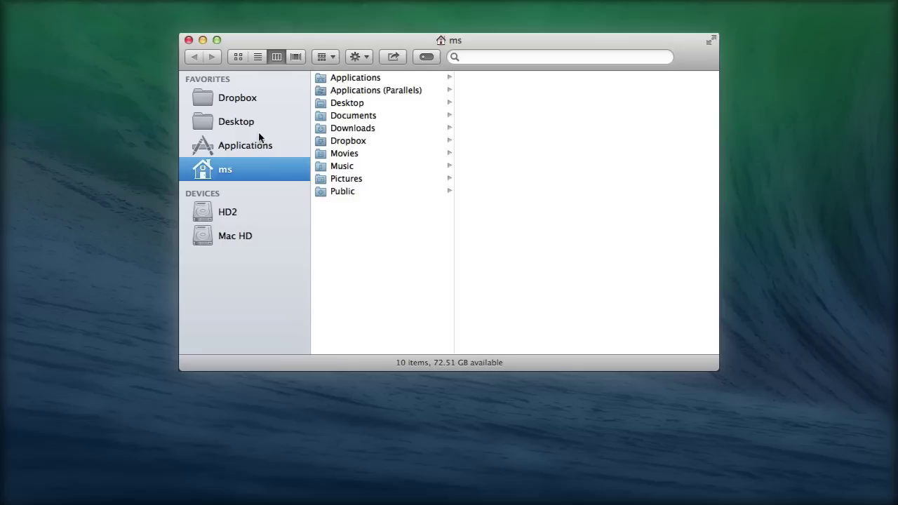
Open Migration Assistant from the Utilities folder inside Applications in Finder
{"action": "left_click", "coordinate": [232, 144]}
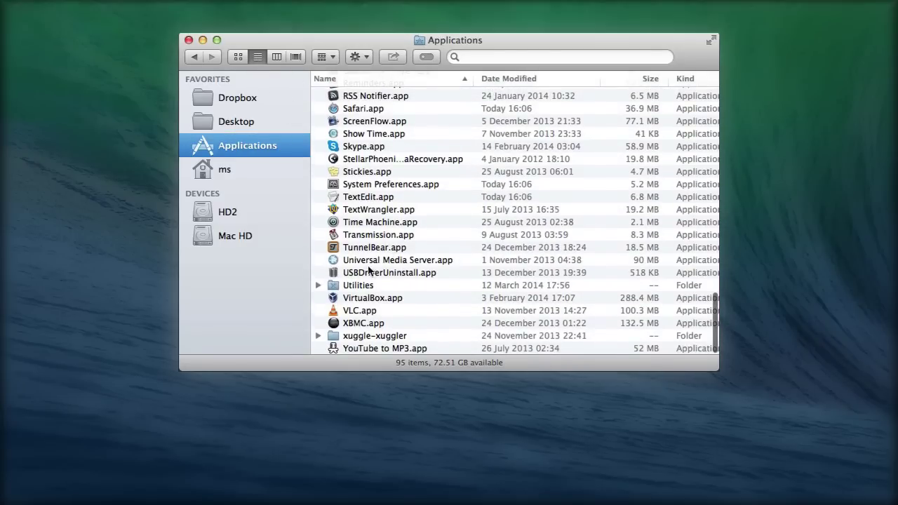
{"action": "double_click", "coordinate": [335, 288]}
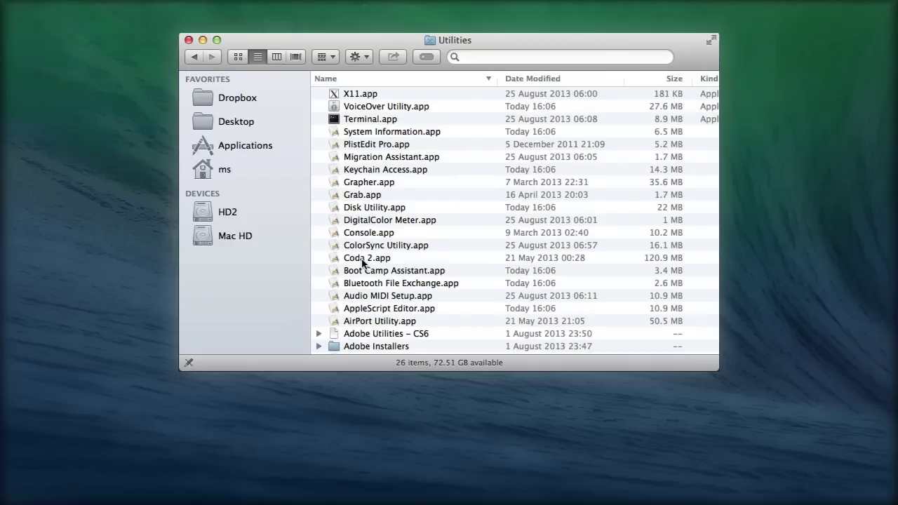
{"action": "left_click", "coordinate": [355, 160]}
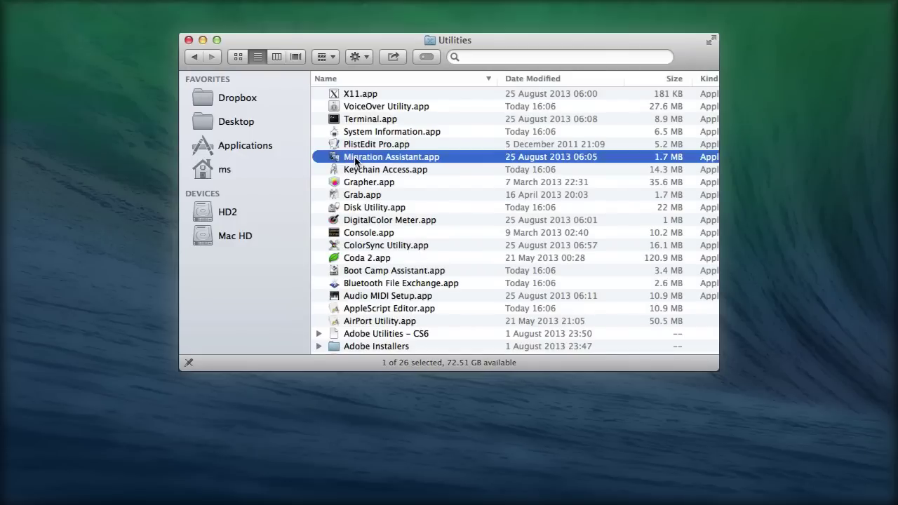
{"action": "double_click", "coordinate": [356, 160]}
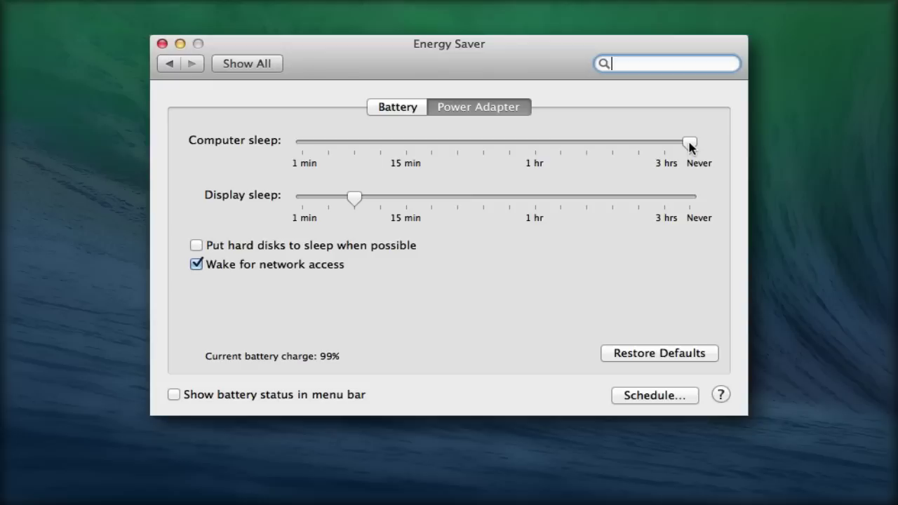
Set computer sleep to Never for the power adapter, with hard disk sleep off and wake for network access on
{"action": "left_click_drag", "start_coordinate": [690, 143], "coordinate": [709, 149]}
{"action": "left_click", "coordinate": [194, 264]}
{"action": "left_click", "coordinate": [196, 246]}
{"action": "mouse_move", "coordinate": [354, 199]}
{"action": "left_mouse_down"}
{"action": "mouse_move", "coordinate": [327, 198]}
{"action": "mouse_move", "coordinate": [404, 197]}
{"action": "mouse_move", "coordinate": [341, 200]}
{"action": "mouse_move", "coordinate": [355, 200]}
{"action": "left_mouse_up"}
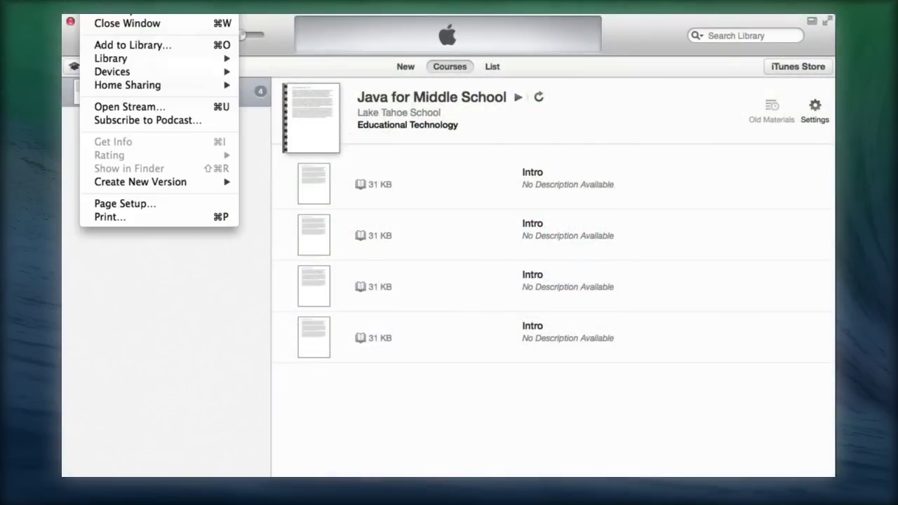
Choose to turn on Home Sharing in iTunes and enter the Apple ID password
{"action": "mouse_move", "coordinate": [138, 88]}
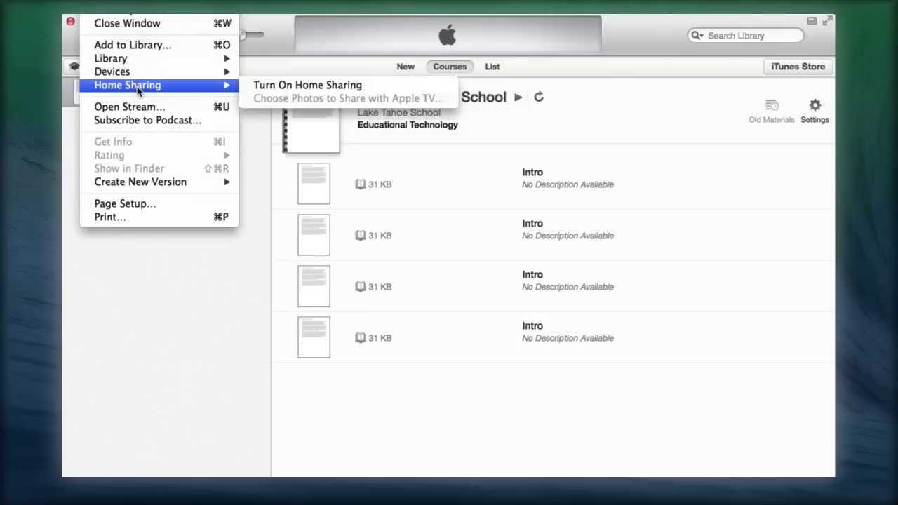
{"action": "left_click", "coordinate": [271, 85]}
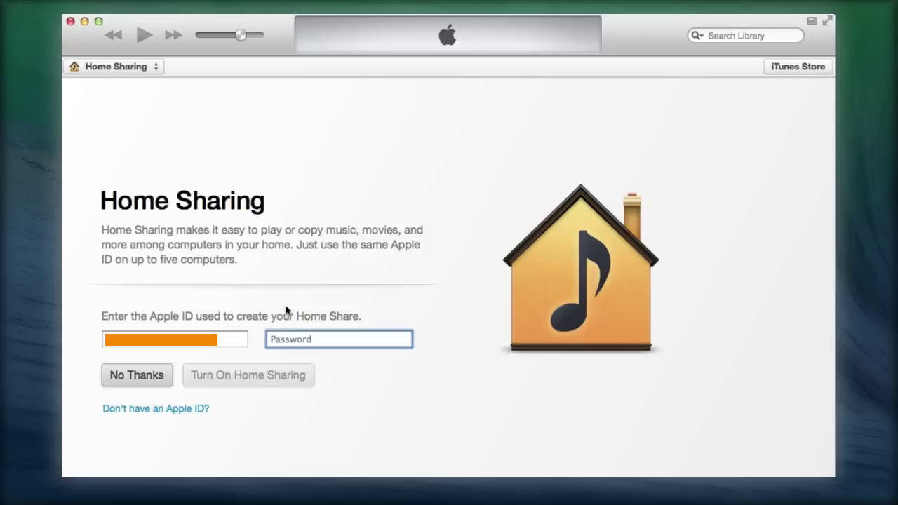
{"action": "left_click", "coordinate": [232, 338]}
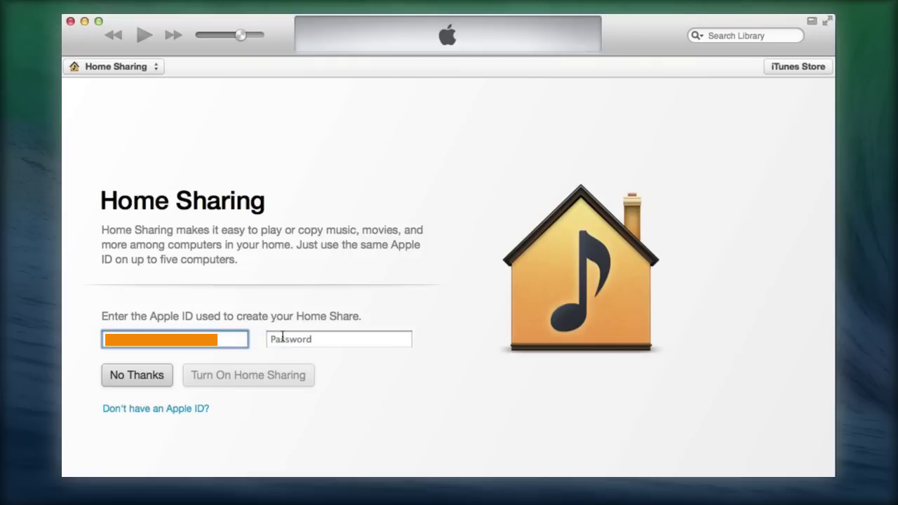
{"action": "left_click", "coordinate": [306, 339]}
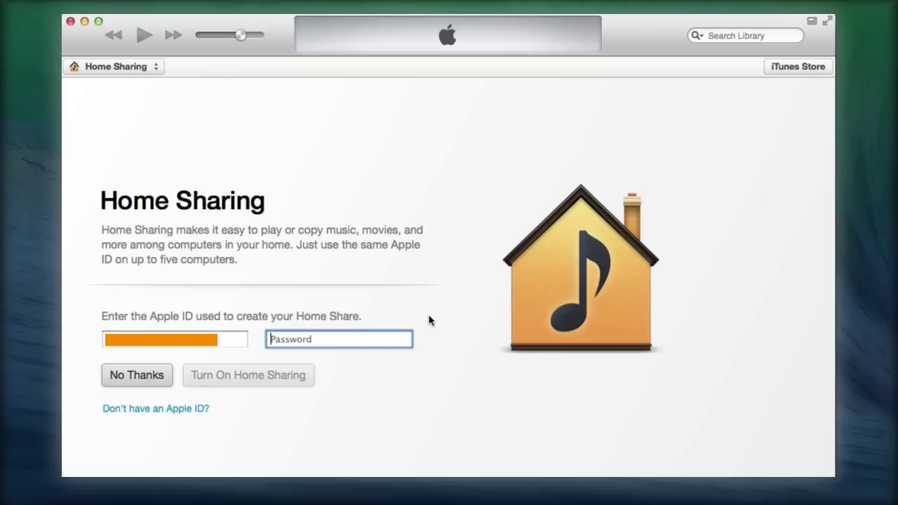
{"action": "type", "text": "••••••••••"}
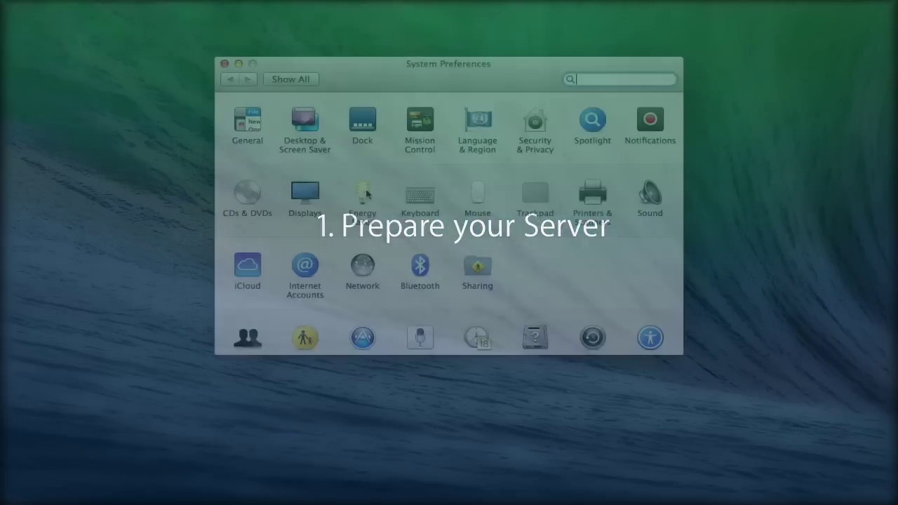
Open the Energy Saver preferences and set computer sleep to Never on the power adapter
{"action": "left_click", "coordinate": [364, 193]}
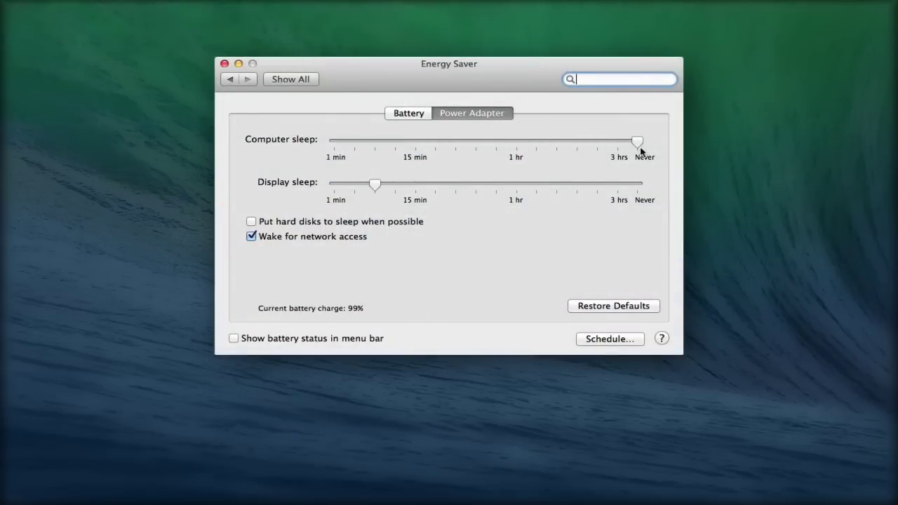
{"action": "left_click_drag", "start_coordinate": [637, 143], "coordinate": [639, 180]}
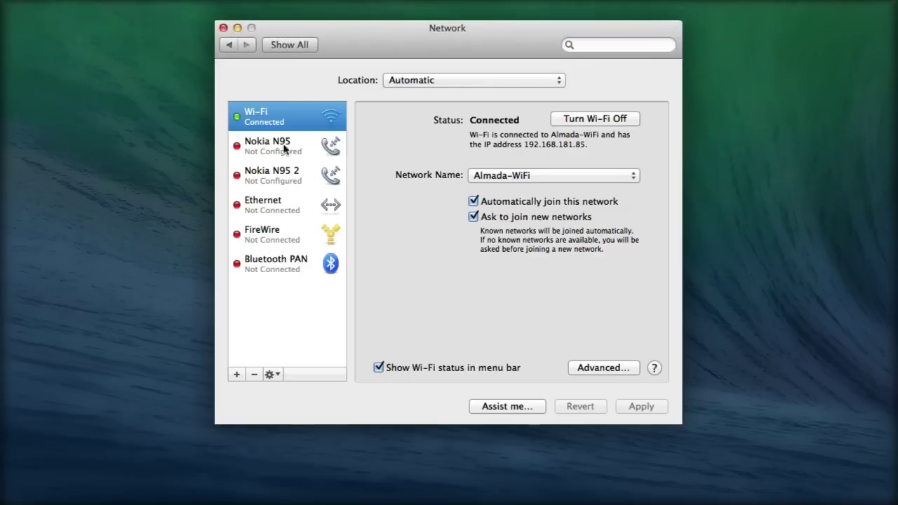
Configure the Wi-Fi connection's IPv4 manually in its advanced TCP/IP settings, with the address 192.168.0.10
{"action": "left_click", "coordinate": [586, 369]}
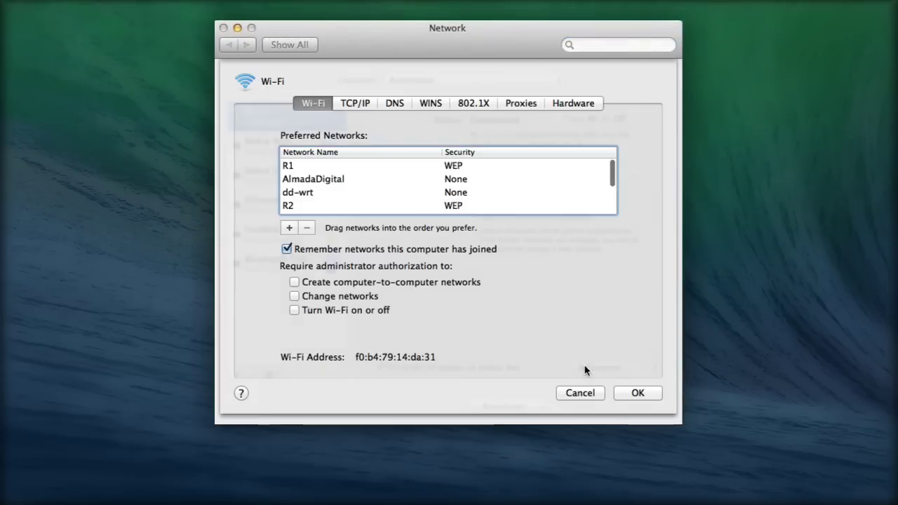
{"action": "left_click", "coordinate": [355, 104]}
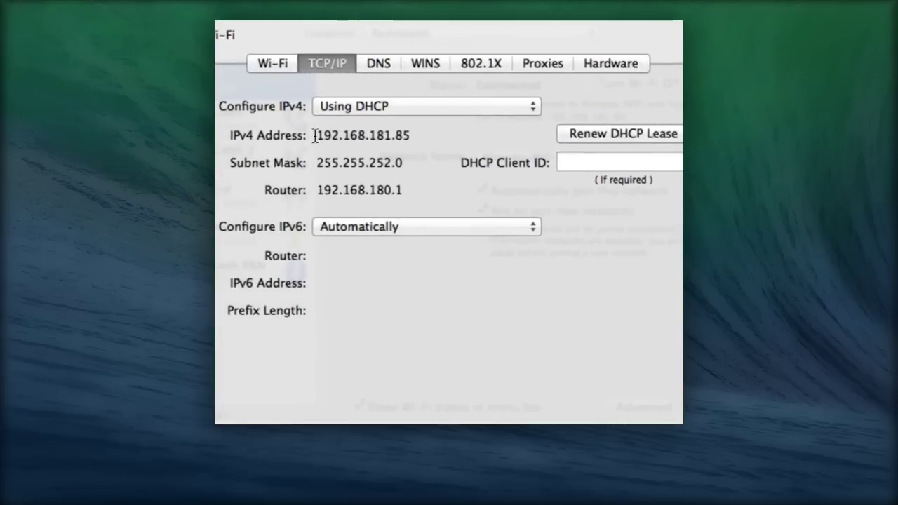
{"action": "left_click", "coordinate": [474, 109]}
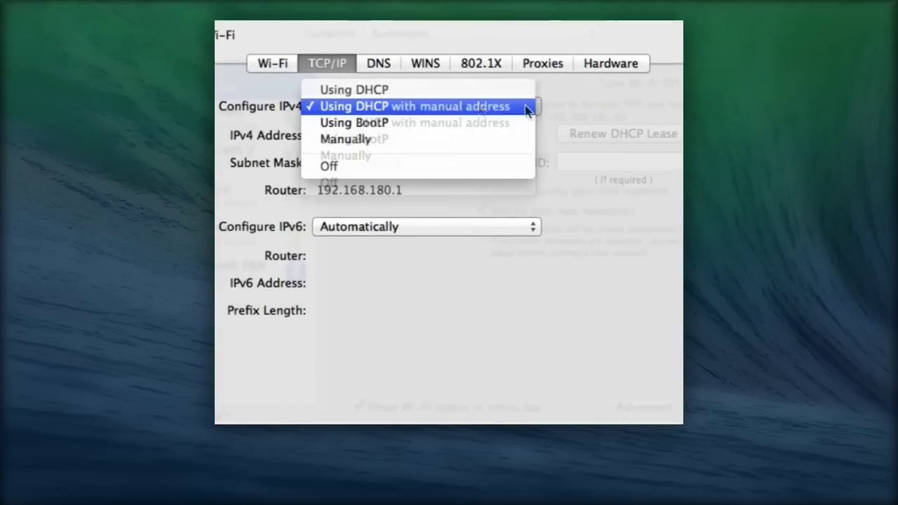
{"action": "left_click", "coordinate": [502, 140]}
{"action": "type", "text": "192"}
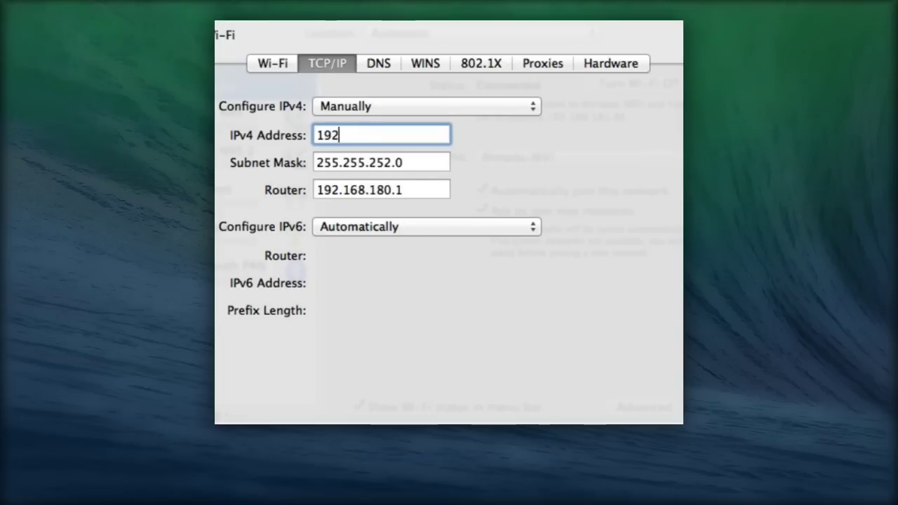
{"action": "type", "text": ".168.0."}
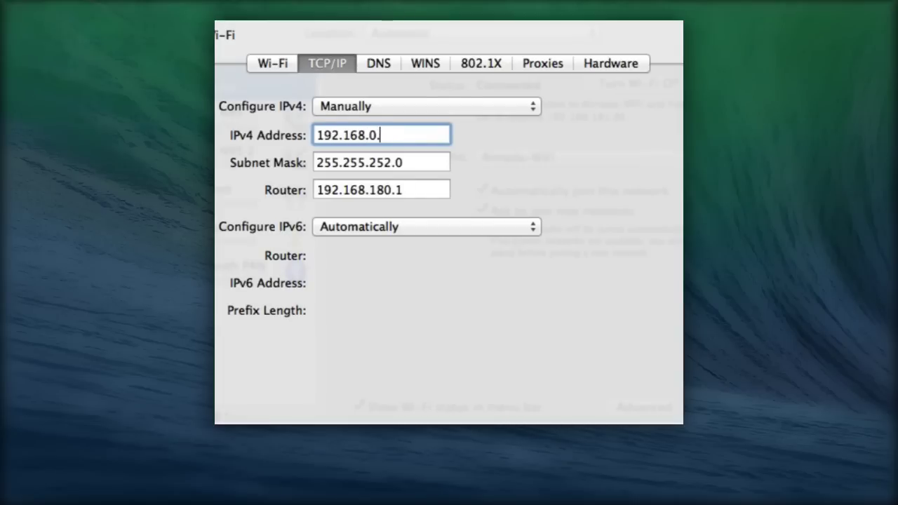
{"action": "type", "text": "10"}
Change the router address of the Wi-Fi connection to 192.168.0.1
{"action": "key", "text": "Tab"}
{"action": "key", "text": "Tab"}
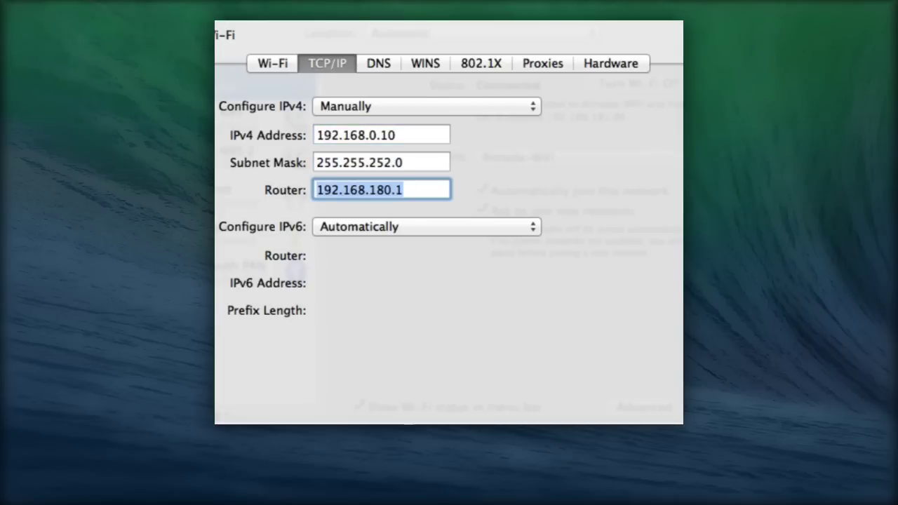
{"action": "left_click", "coordinate": [408, 182]}
{"action": "key", "text": "Left"}
{"action": "key", "text": "BackSpace"}
{"action": "key", "text": "BackSpace"}
{"action": "key", "text": "BackSpace"}
{"action": "key", "text": "BackSpace"}
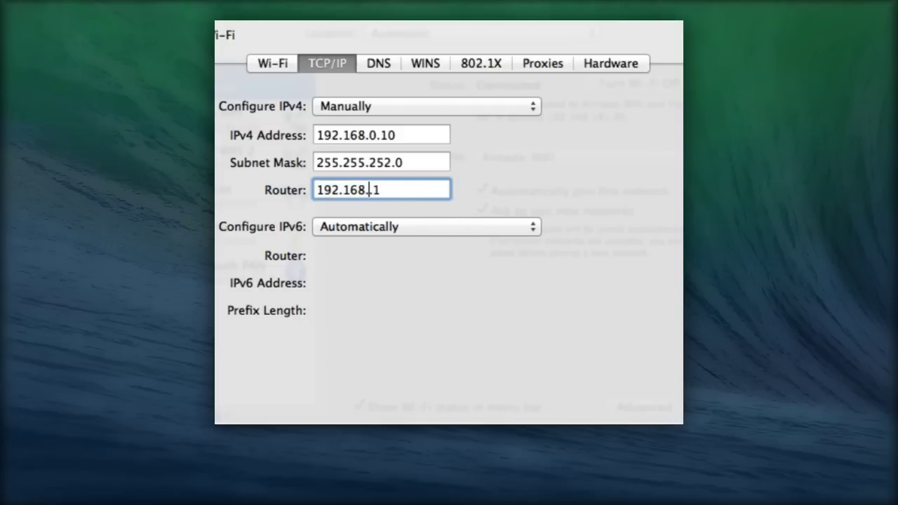
{"action": "type", "text": "0."}
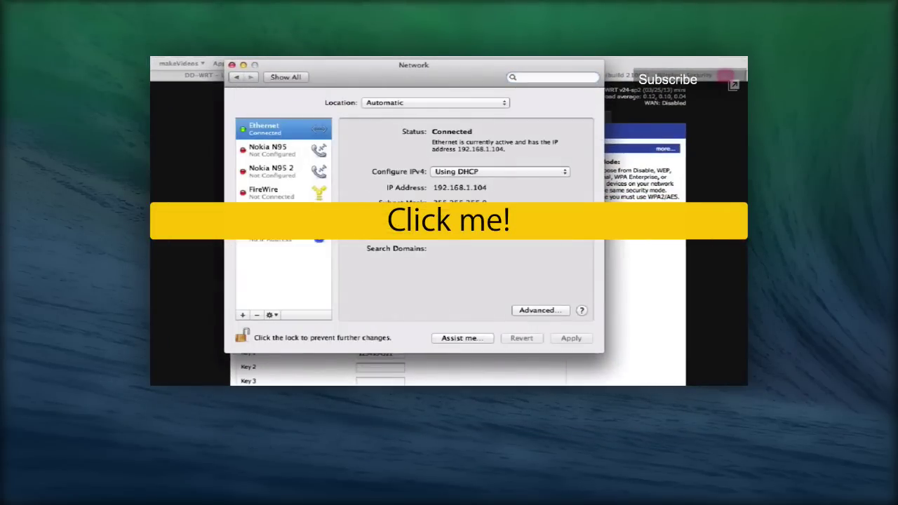
Check the Ethernet connection's advanced TCP/IP settings and close them
{"action": "left_click", "coordinate": [541, 310]}
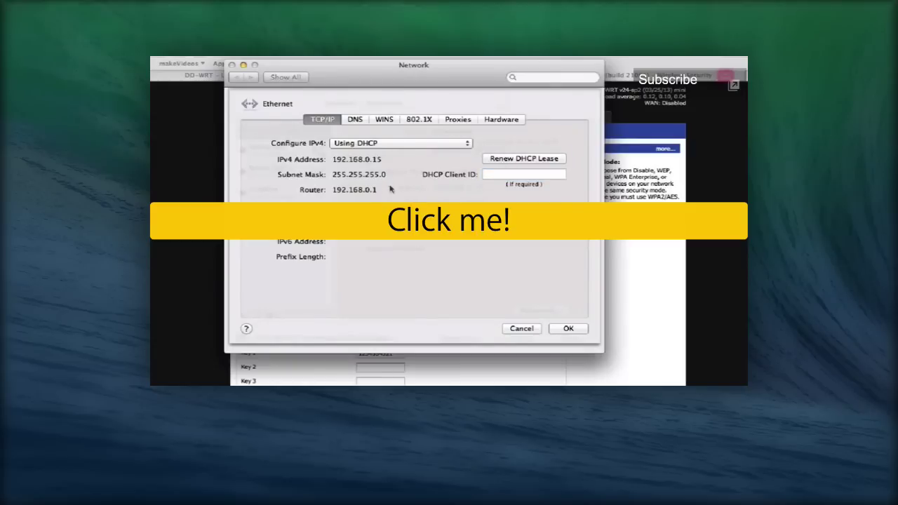
{"action": "left_click", "coordinate": [568, 329]}
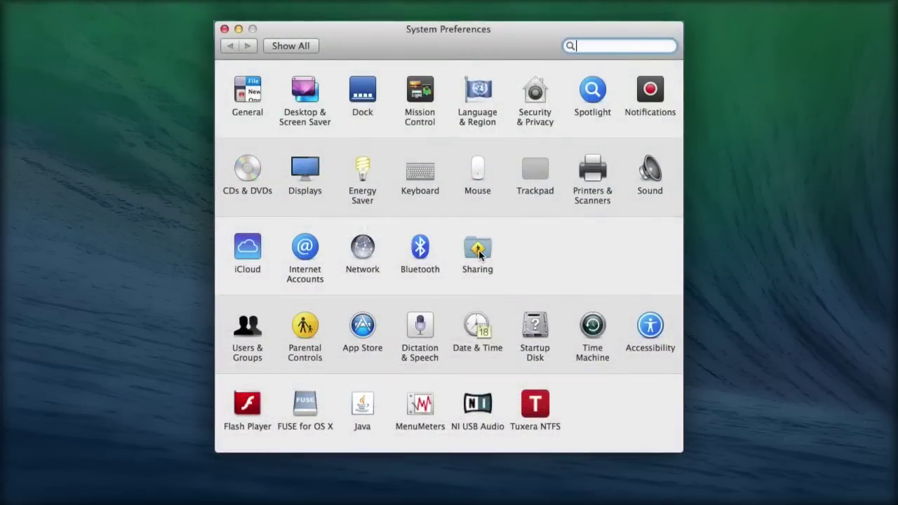
Turn on File Sharing and Screen Sharing in the Sharing preferences
{"action": "left_click", "coordinate": [479, 251]}
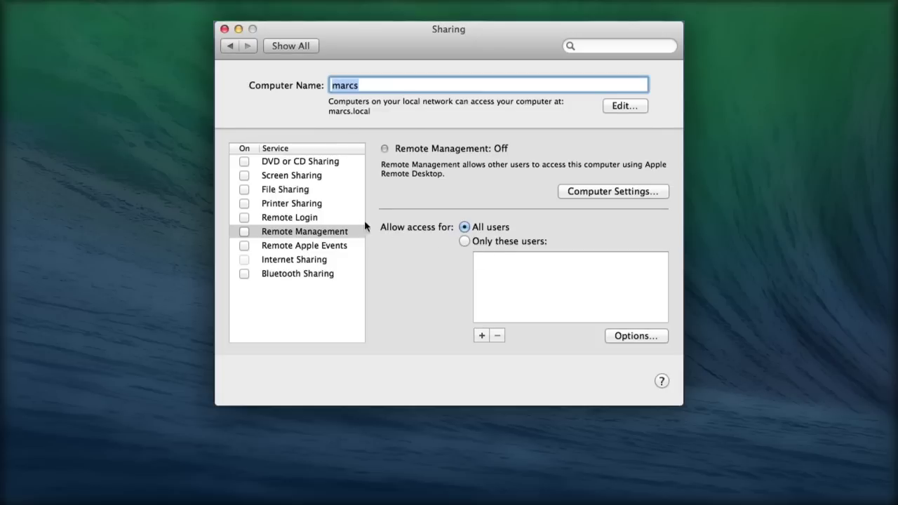
{"action": "left_click", "coordinate": [245, 189]}
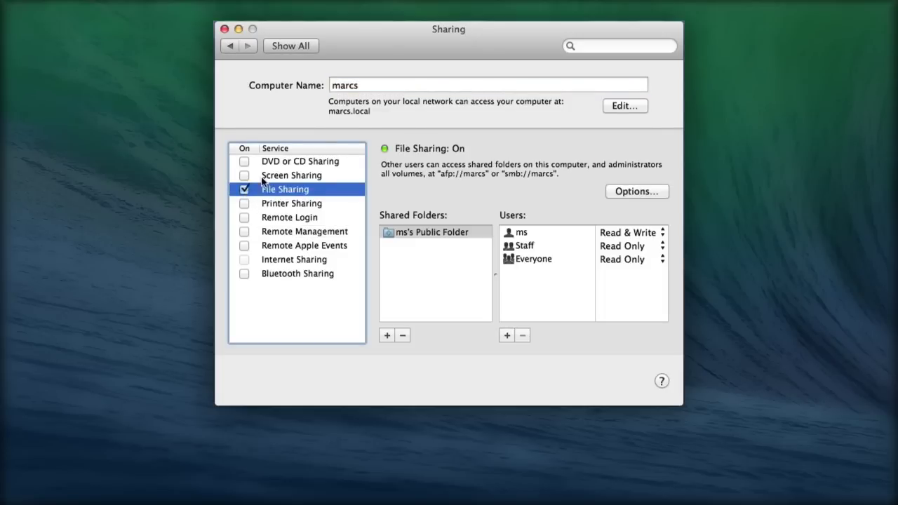
{"action": "left_click", "coordinate": [274, 180]}
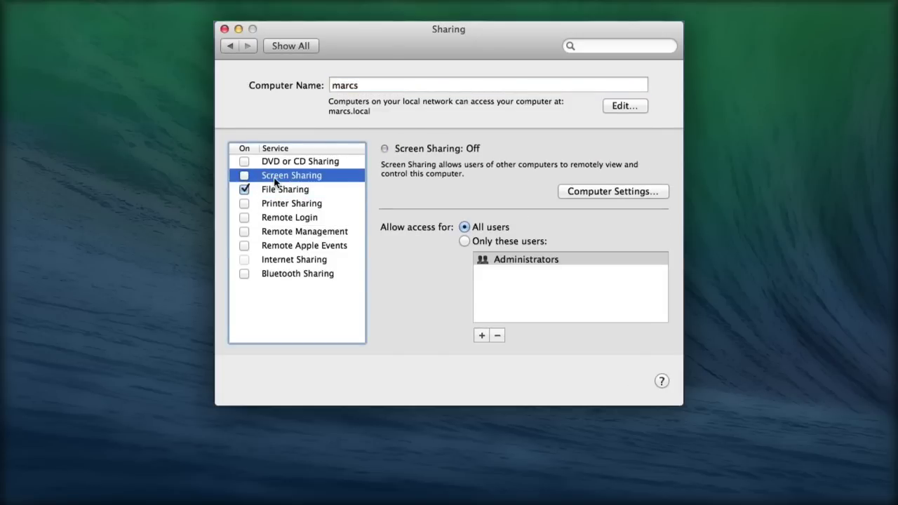
{"action": "left_click", "coordinate": [245, 175]}
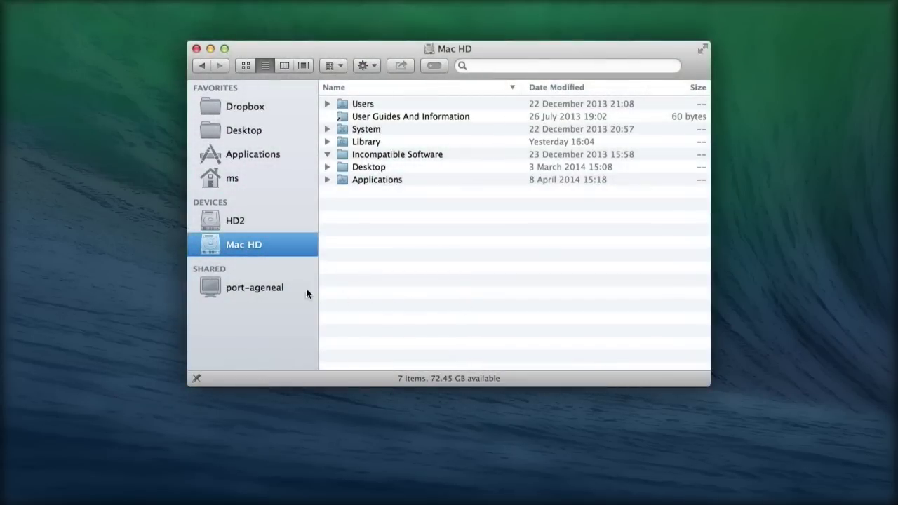
Check the Guest and Registered User login options for the shared computer port-ageneal, cancel the login and open its Users folder
{"action": "left_click", "coordinate": [275, 288]}
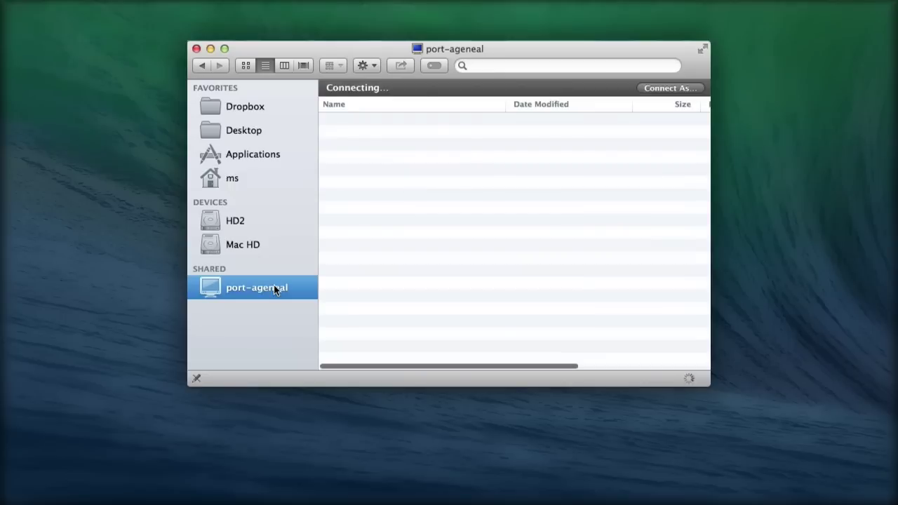
{"action": "left_click", "coordinate": [658, 89]}
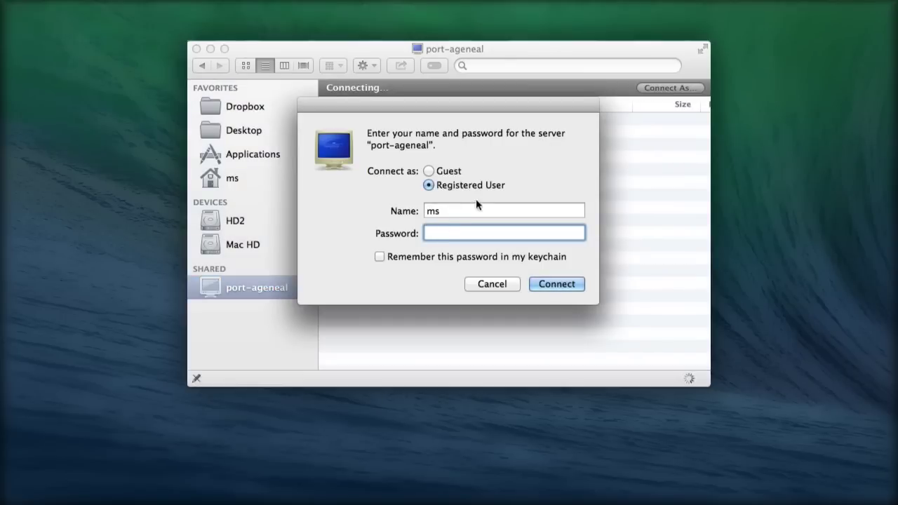
{"action": "left_click", "coordinate": [427, 169]}
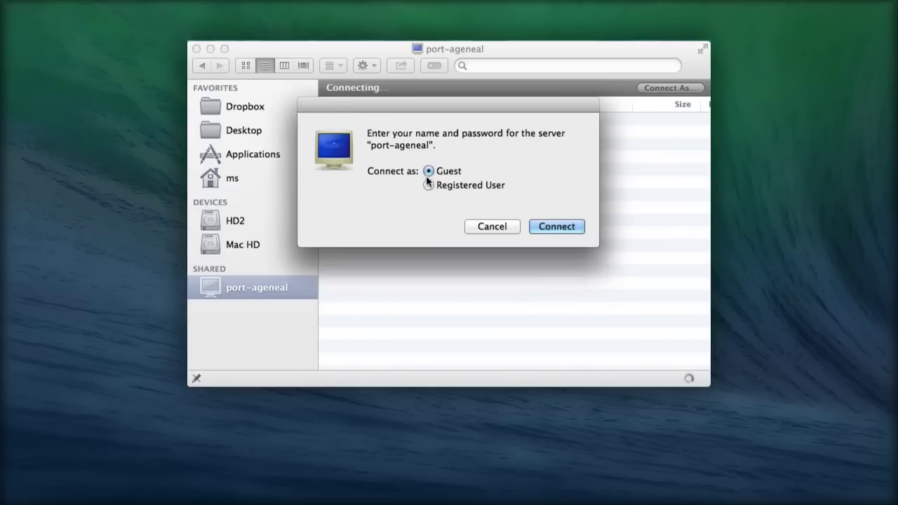
{"action": "left_click", "coordinate": [428, 184]}
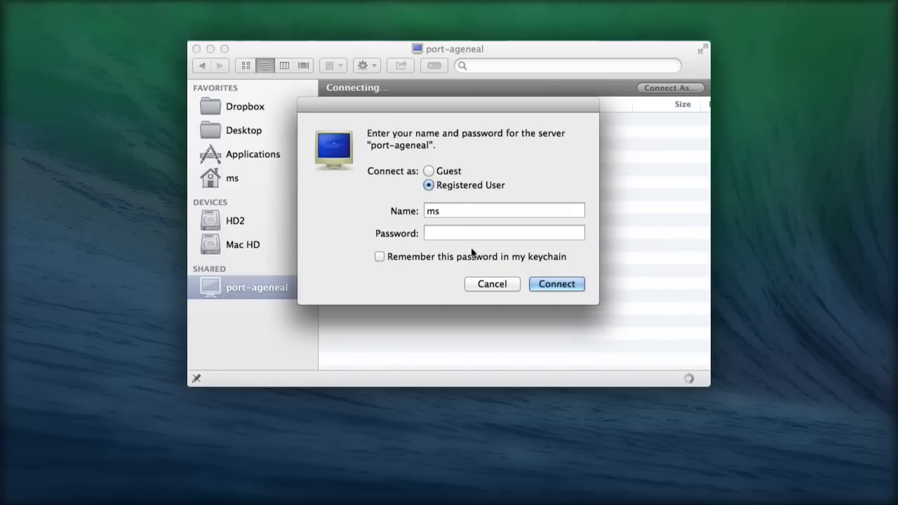
{"action": "left_click", "coordinate": [489, 283]}
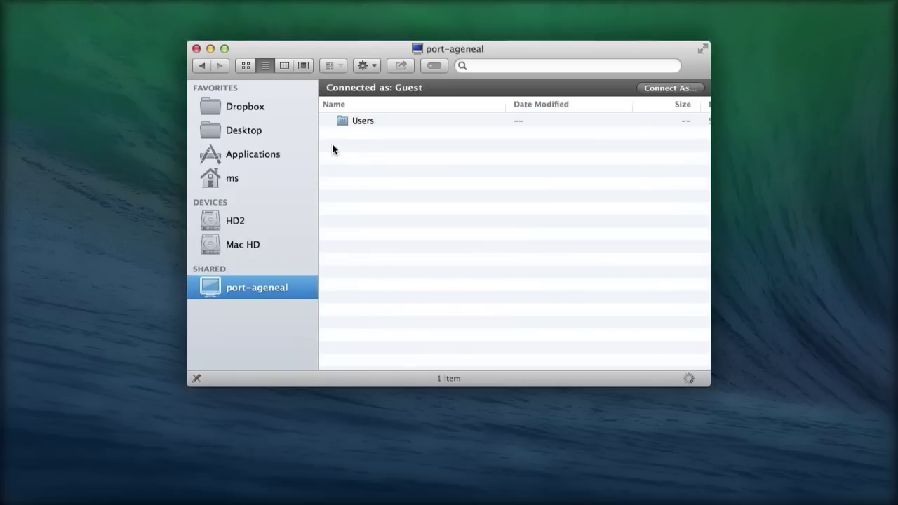
{"action": "double_click", "coordinate": [362, 121]}
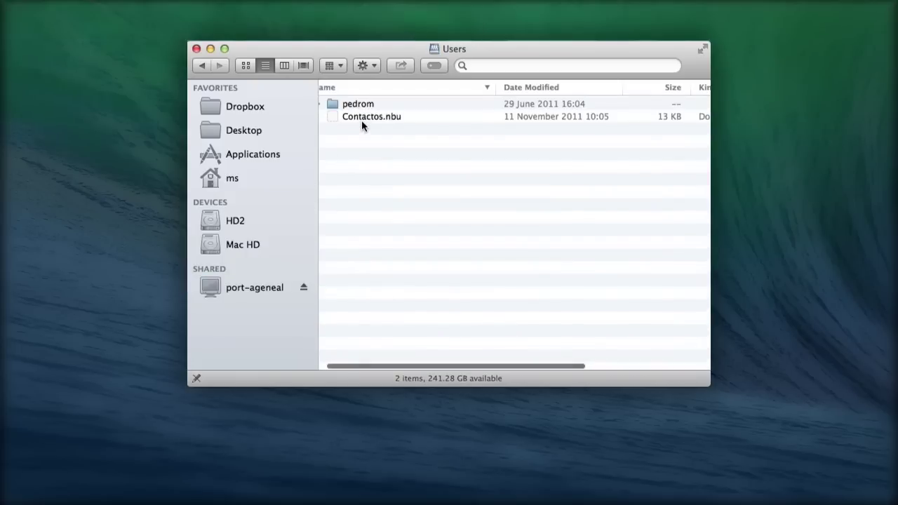